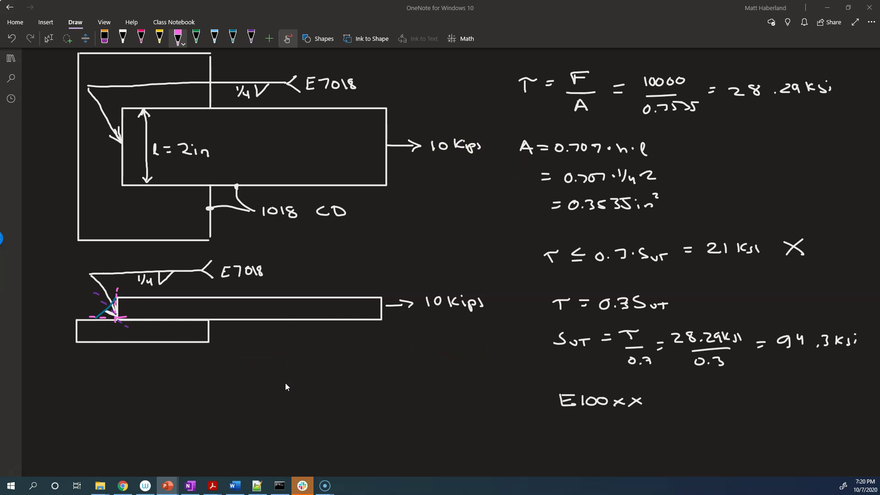
Lasso-select and delete the lower sketch's weld callout and guide marks.
click(74, 279)
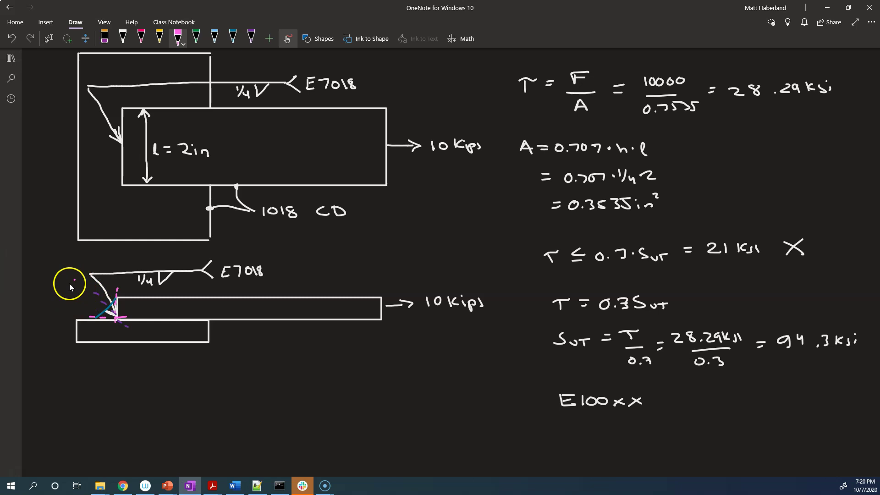
key(Escape)
mouse_move(69, 278)
mouse_down()
mouse_move(95, 299)
mouse_move(270, 327)
mouse_up()
key(Delete)
Hatch the fillet weld in the joint corner with three purple strokes.
click(282, 40)
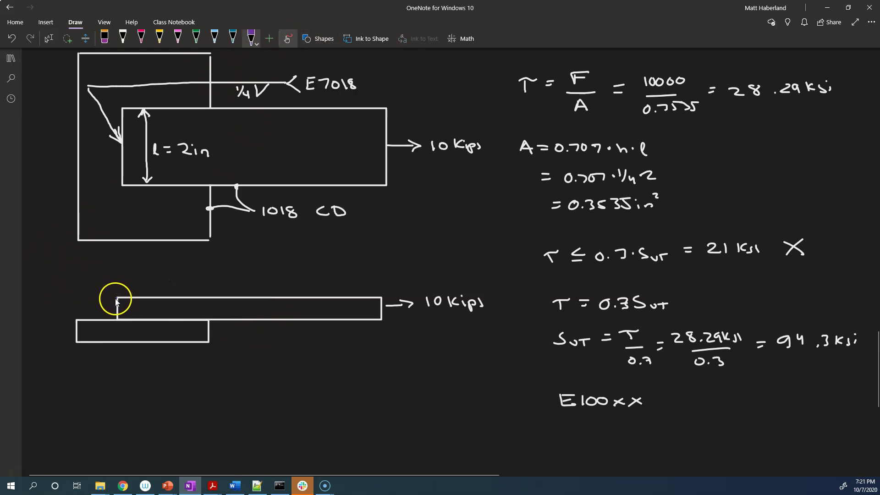
drag(97, 317, 109, 305)
drag(101, 317, 113, 303)
drag(106, 317, 118, 306)
Draw a green dashed throat line through the weld and a pink vertical line at the plate end.
click(196, 38)
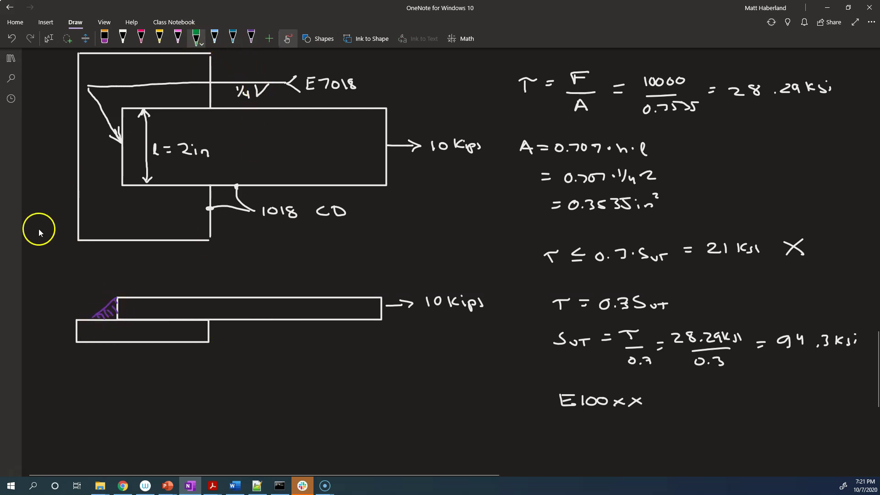
click(89, 291)
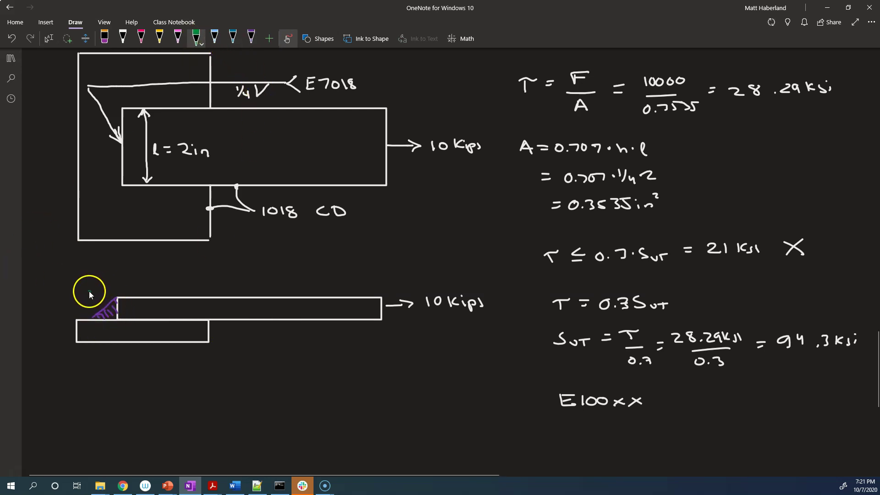
drag(94, 296, 136, 333)
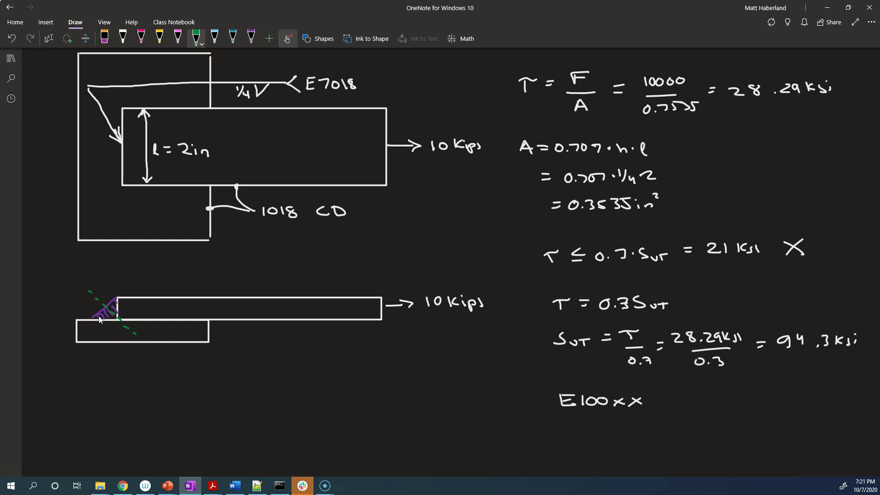
click(178, 39)
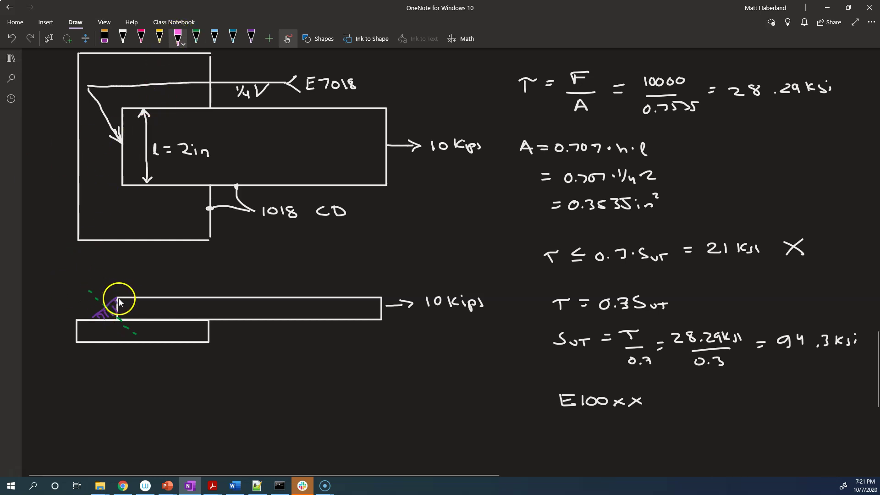
drag(118, 298, 117, 315)
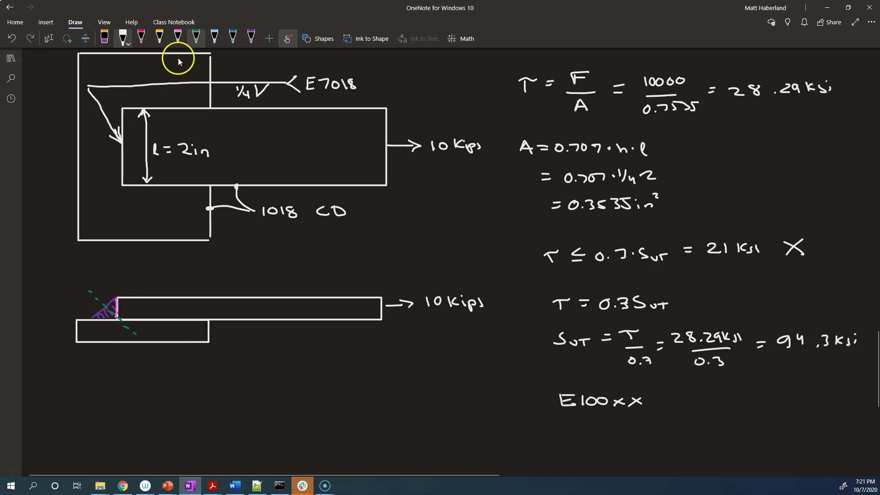
Draw a pink force arrow at the weld, then write σ ≤ 0.6 Sy in white labelled 'base metal'.
click(178, 38)
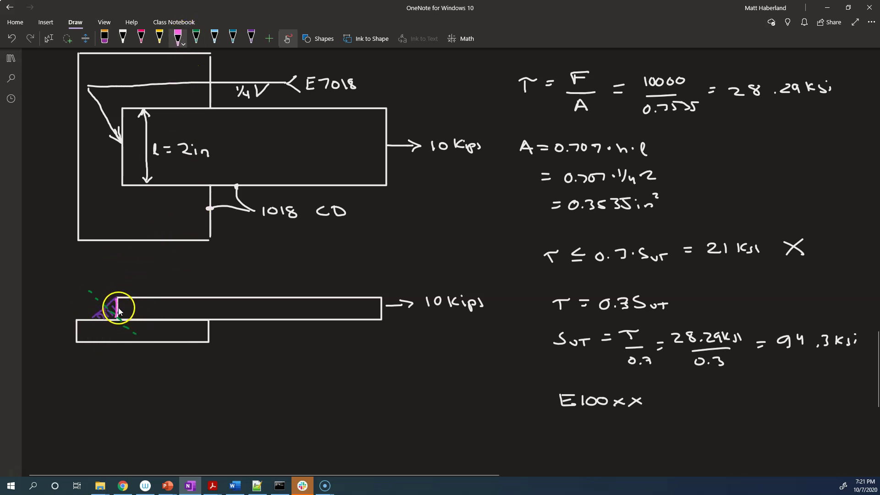
drag(118, 308, 131, 304)
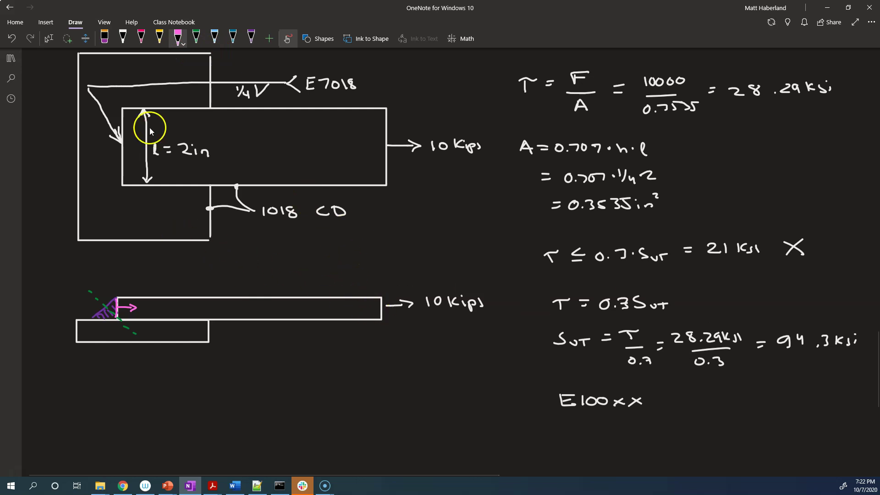
click(123, 38)
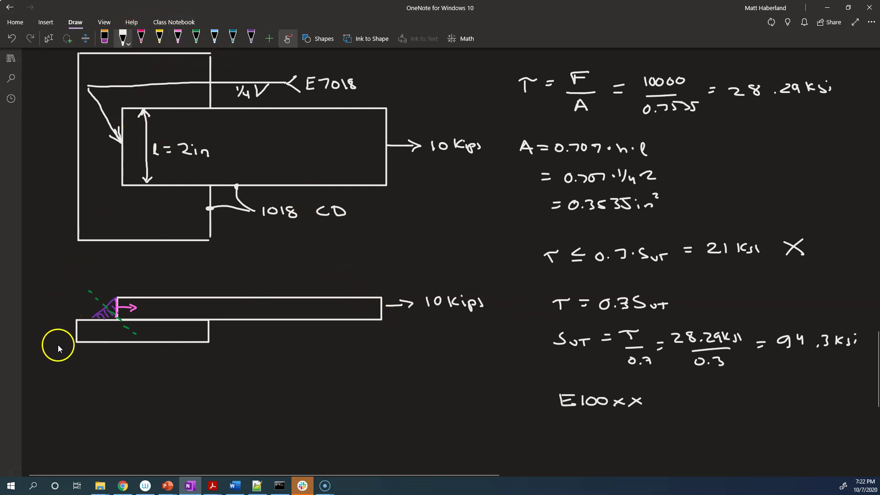
mouse_move(99, 372)
mouse_down()
mouse_move(90, 382)
mouse_move(92, 374)
mouse_move(168, 380)
mouse_up()
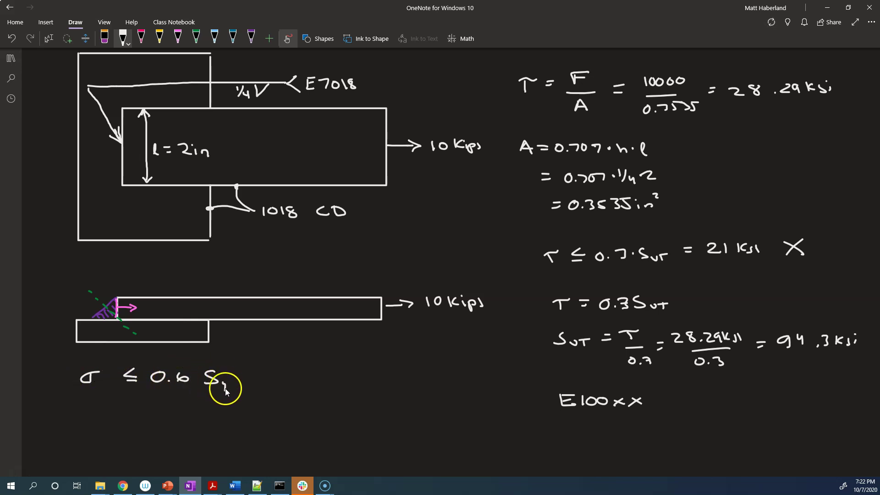
drag(231, 361, 222, 369)
drag(241, 349, 266, 353)
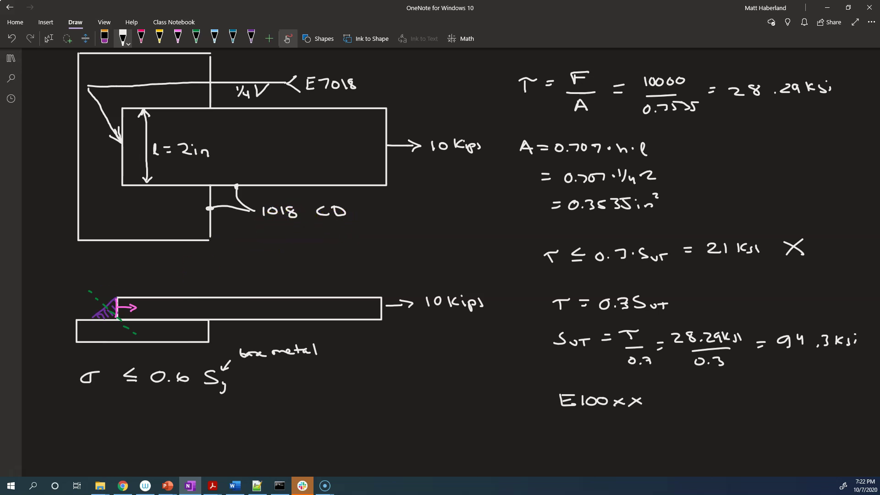
key(alt+Tab)
ctrl+scroll(481, 248, up, 3)
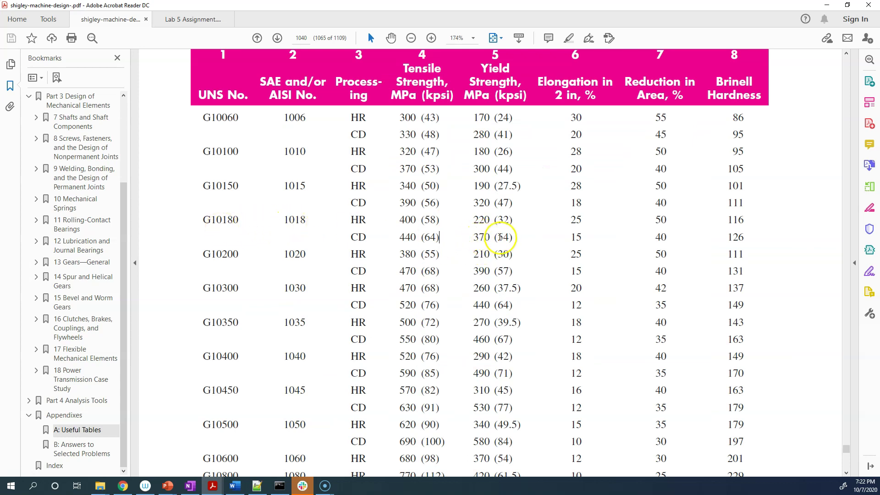
drag(497, 237, 510, 239)
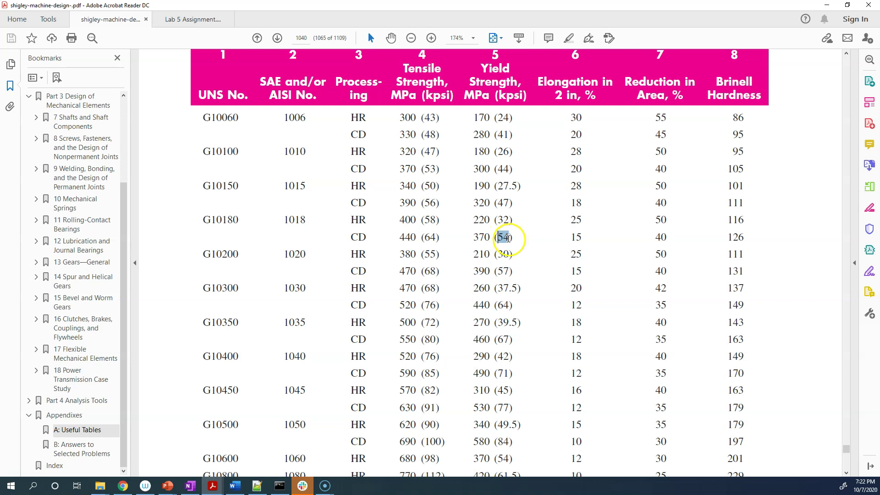
click(509, 238)
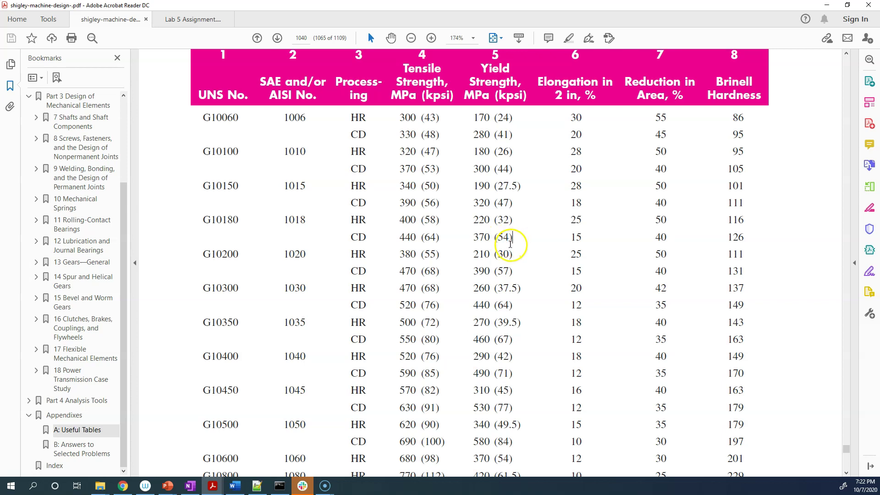
drag(498, 220, 510, 220)
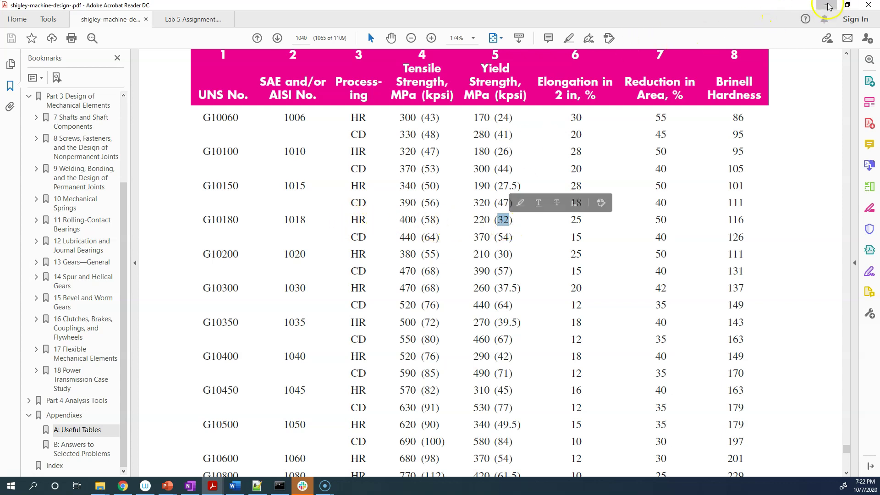
key(alt+Tab)
click(221, 399)
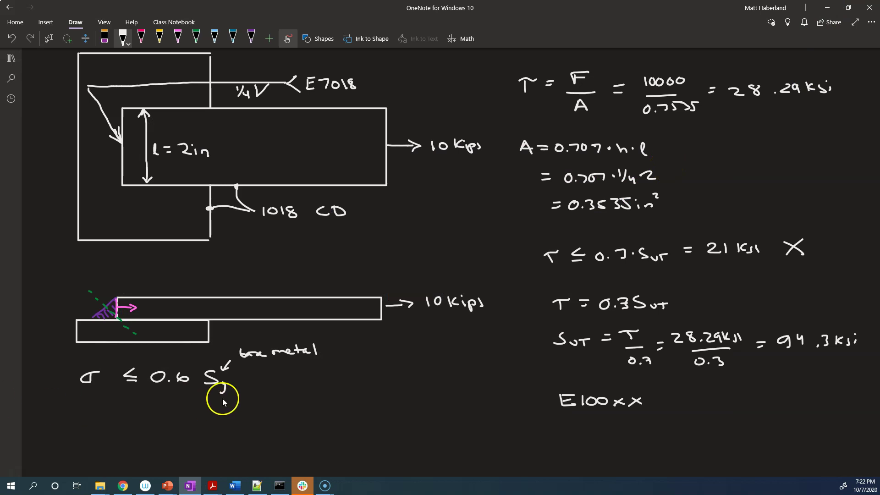
Write Sy = 32 ksi after the 'base metal' label.
click(291, 371)
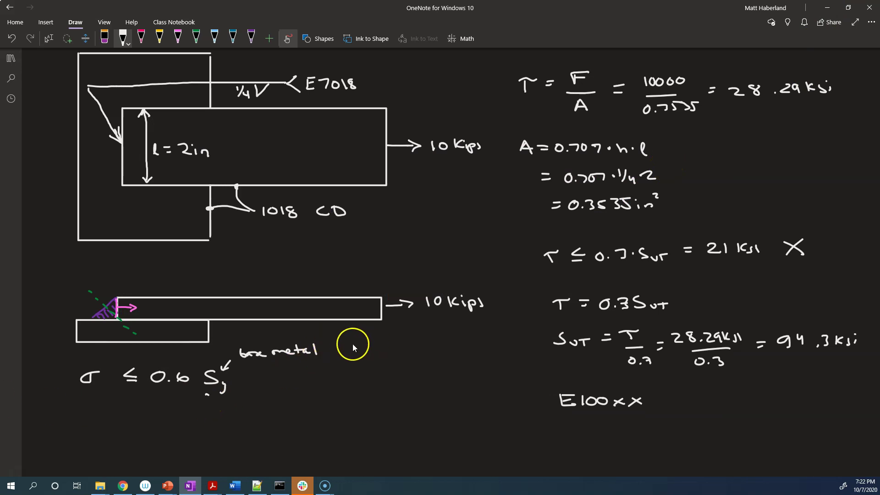
drag(387, 341, 395, 352)
drag(332, 346, 354, 350)
click(208, 394)
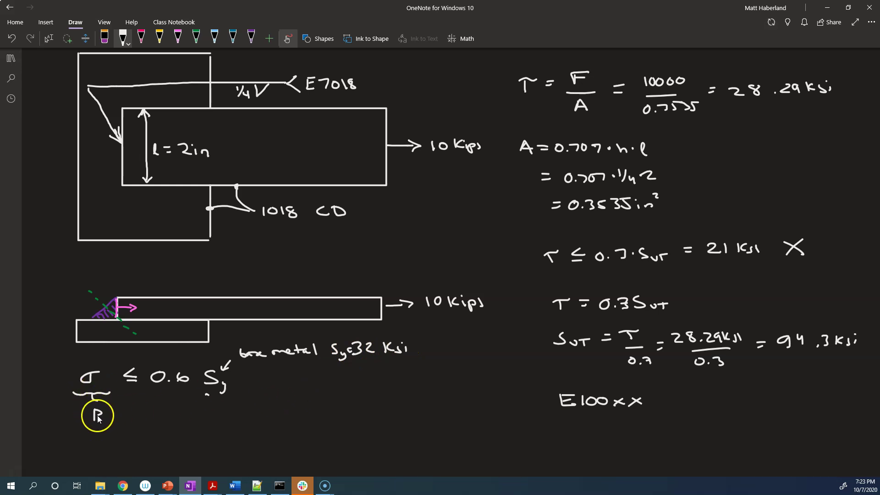
Write σ = P/(h·ℓ) = 10000/(0.25·2) = 20 ksi ≤ 0.6·32, and add a pink load arrow at the weld.
mouse_move(100, 431)
mouse_down()
mouse_move(104, 439)
mouse_move(120, 422)
mouse_up()
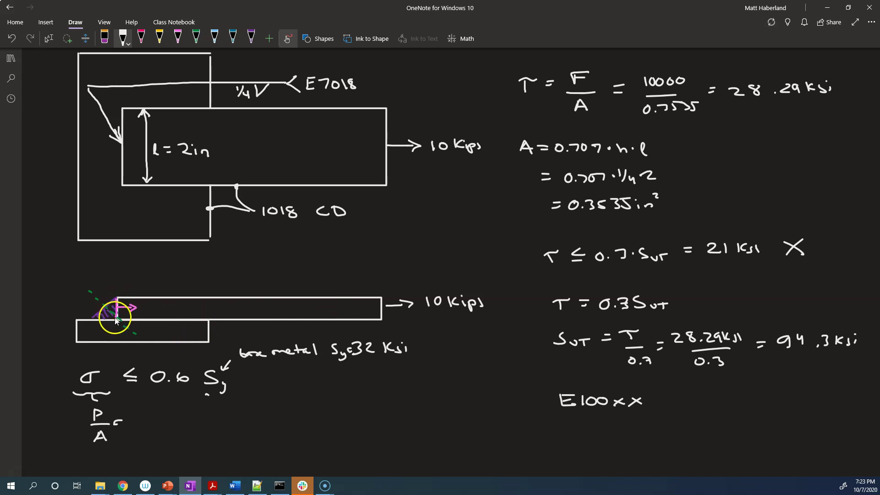
click(148, 443)
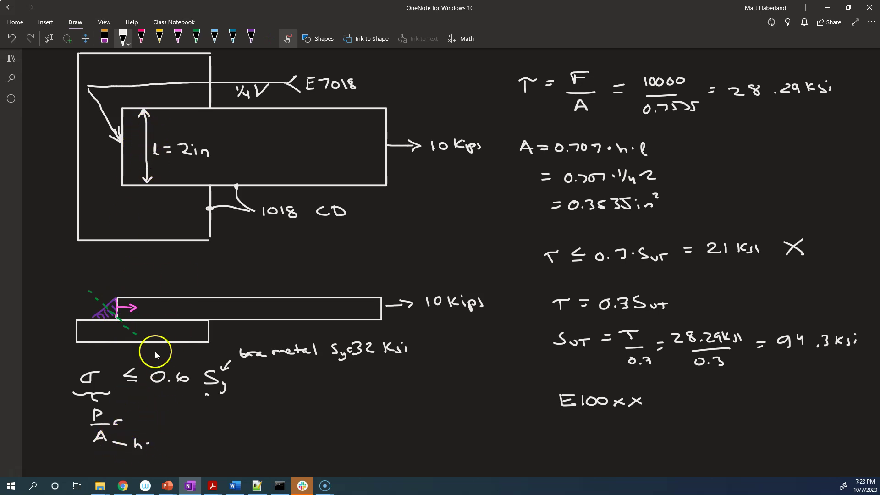
drag(154, 447, 161, 448)
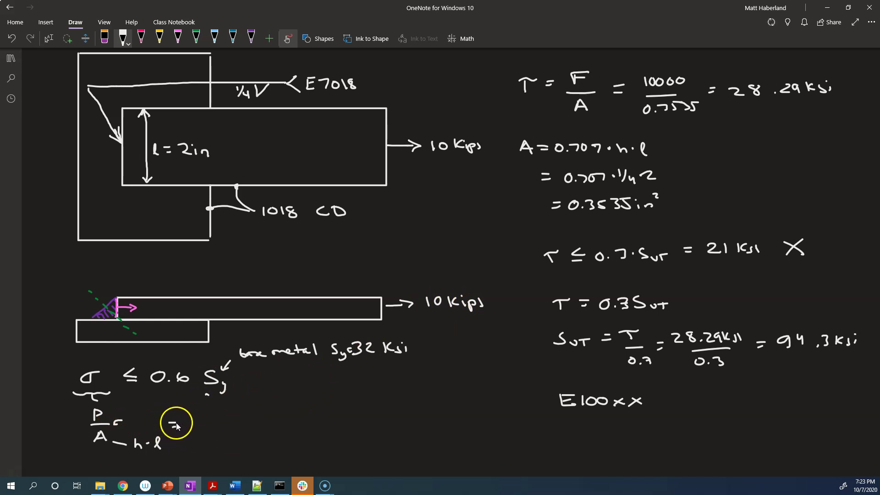
drag(214, 422, 245, 417)
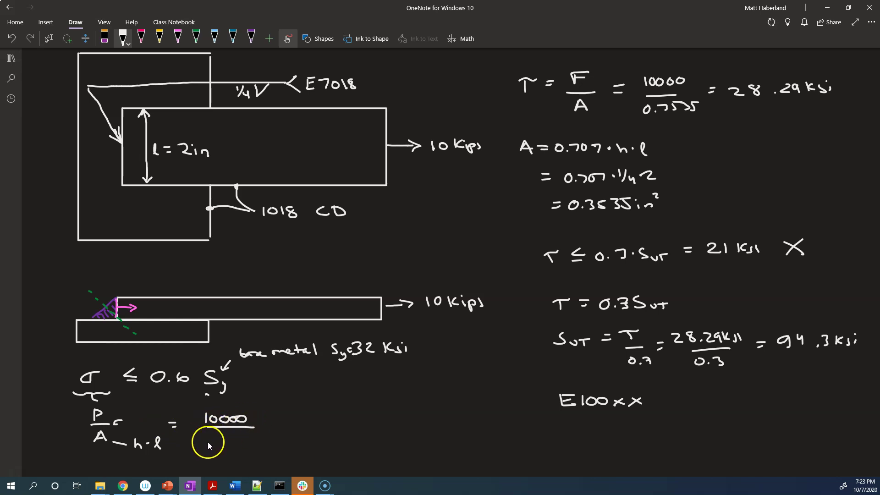
drag(206, 439, 238, 438)
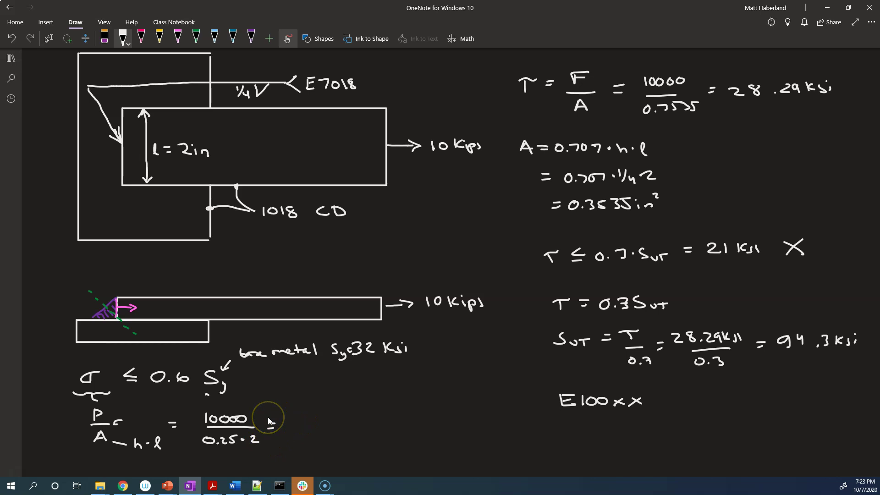
drag(297, 426, 328, 421)
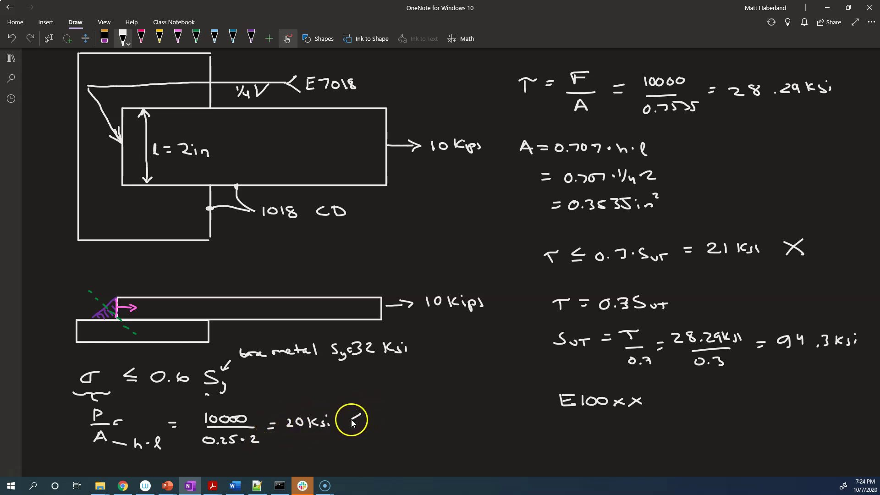
click(412, 417)
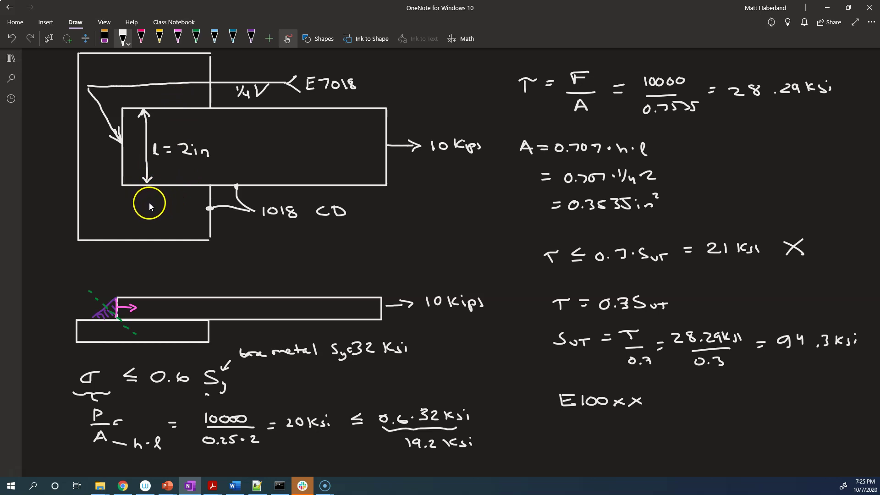
drag(118, 307, 136, 308)
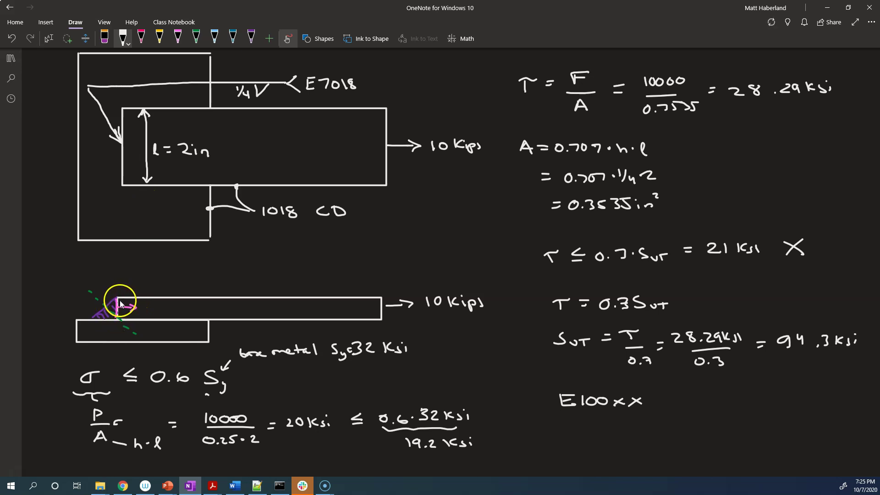
click(215, 38)
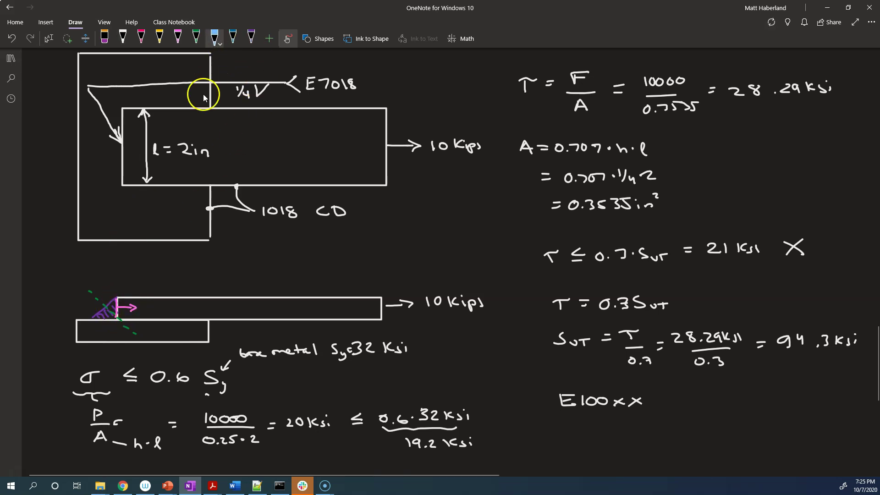
Trace the weld's base line and an upward arrow inside the weld in light blue.
drag(94, 319, 115, 319)
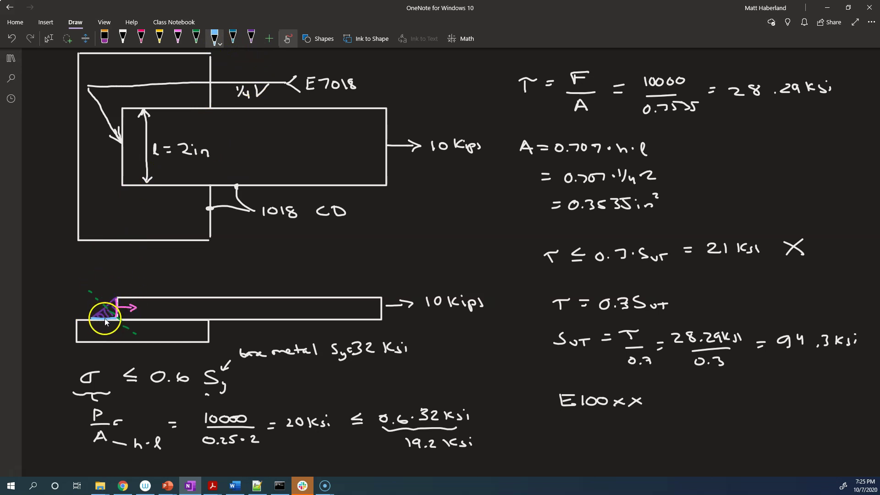
drag(103, 317, 108, 307)
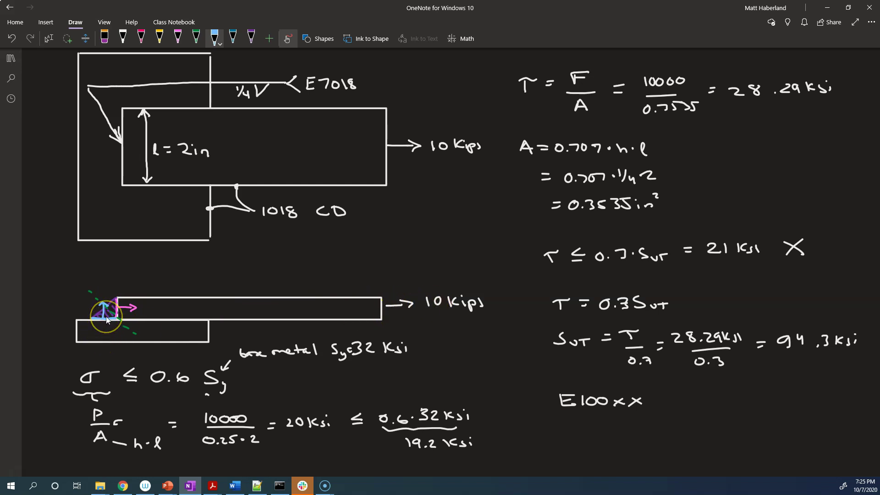
scroll(105, 316, down, 3)
scroll(106, 317, up, 1)
Write τ = P/A = 20ksi ≤ in white below the base-metal check.
click(123, 39)
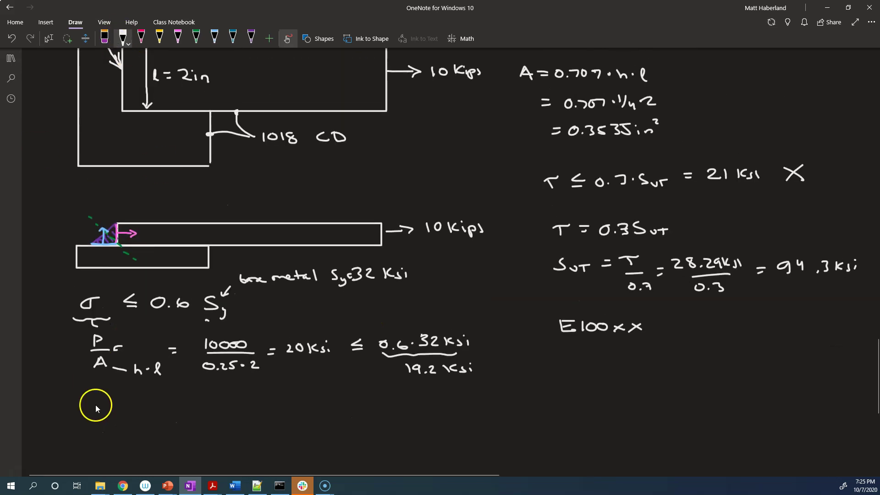
drag(95, 407, 134, 410)
drag(127, 416, 134, 415)
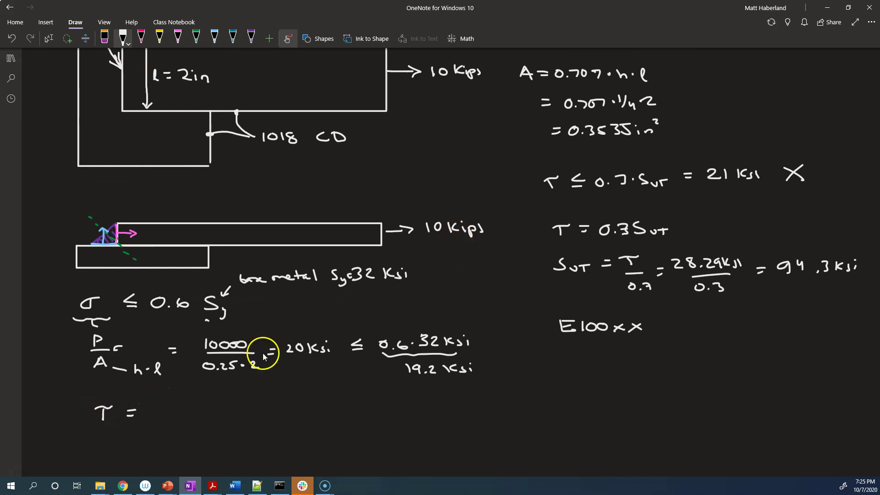
drag(155, 401, 169, 420)
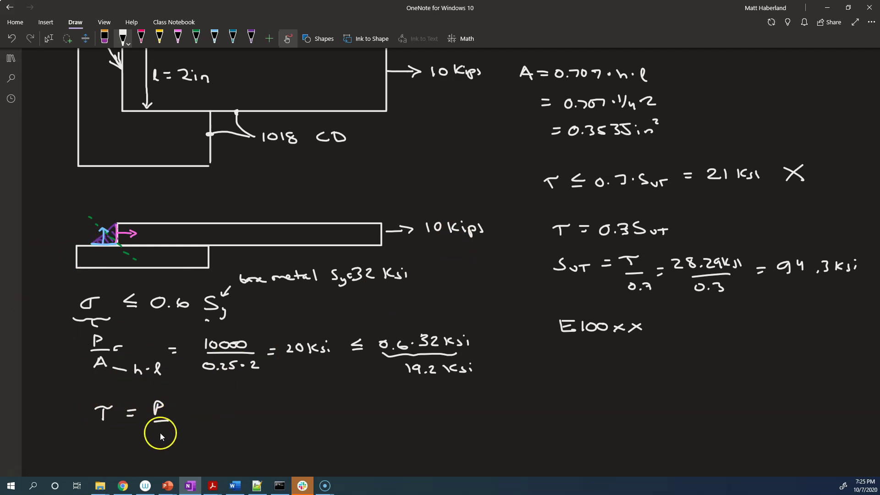
drag(158, 431, 157, 434)
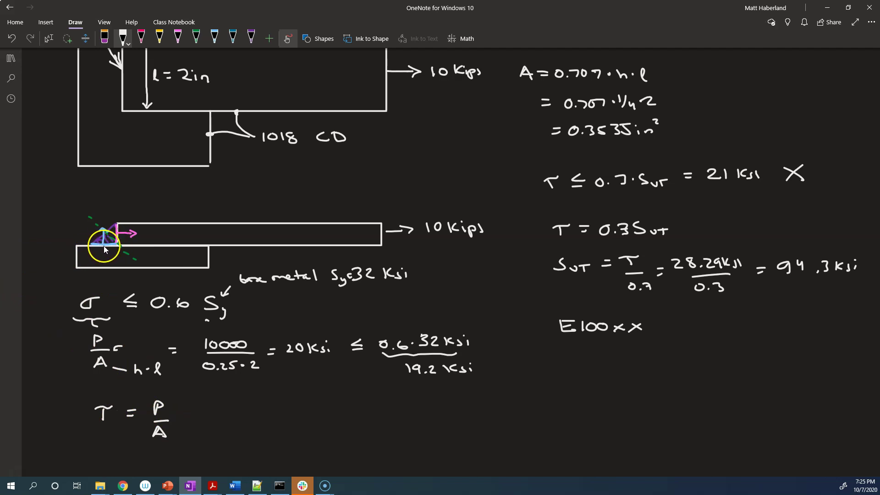
drag(176, 414, 283, 414)
drag(270, 418, 283, 417)
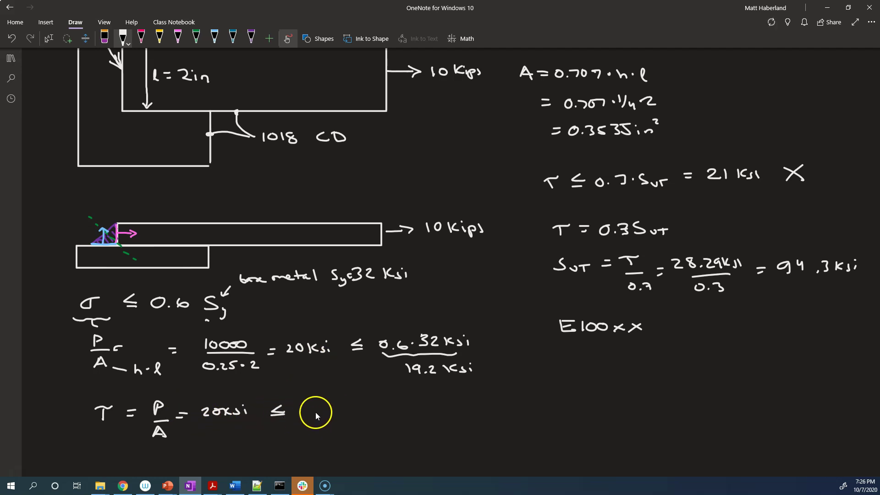
scroll(353, 361, up, 15)
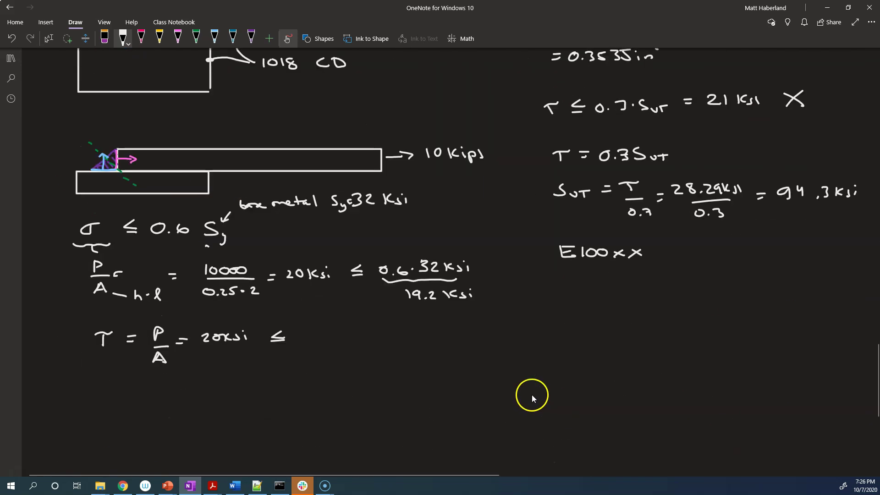
Complete the shear limit after the ≤ sign as 0.4Sy = 12.8 ksi.
mouse_move(313, 331)
mouse_down()
mouse_move(306, 339)
mouse_move(352, 344)
mouse_up()
click(318, 337)
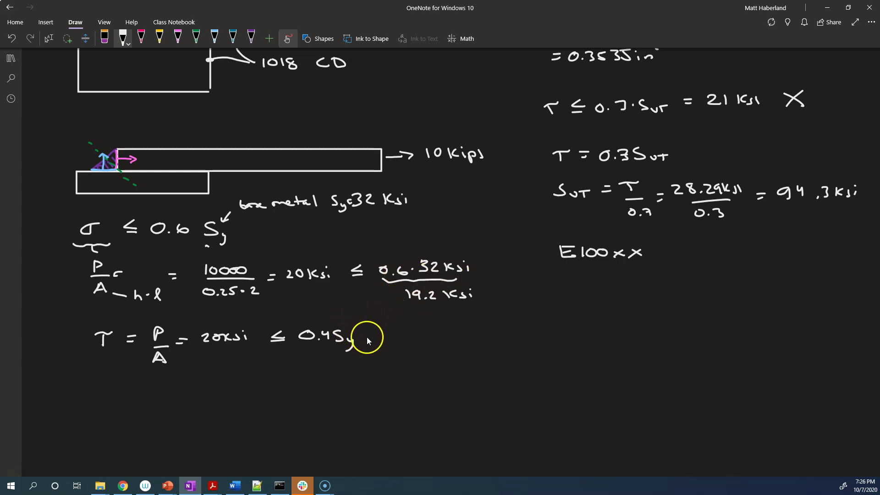
drag(364, 329, 374, 329)
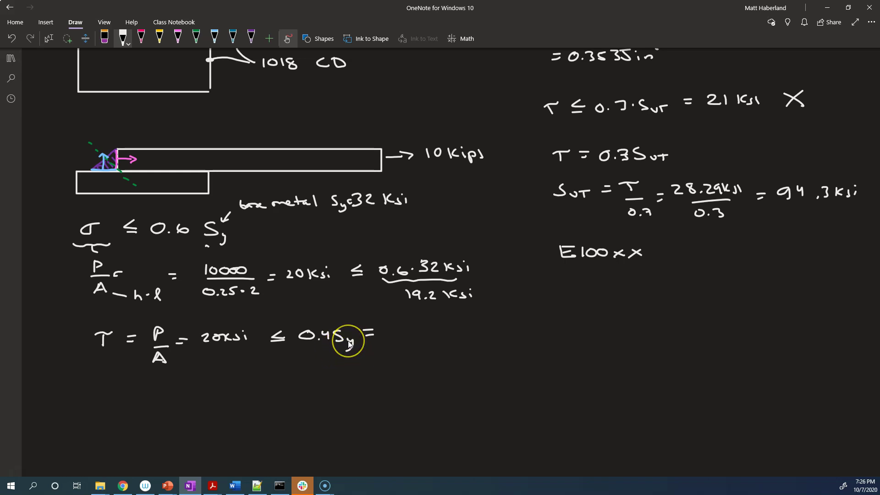
drag(399, 330, 473, 342)
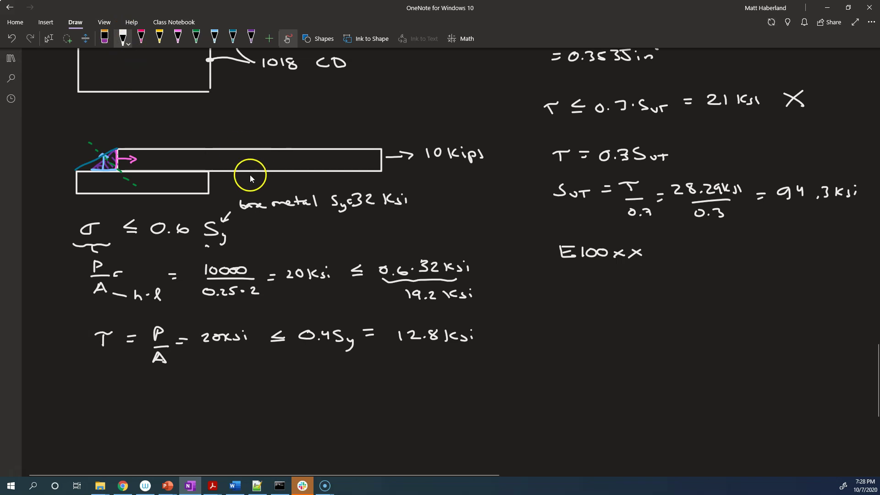
click(196, 37)
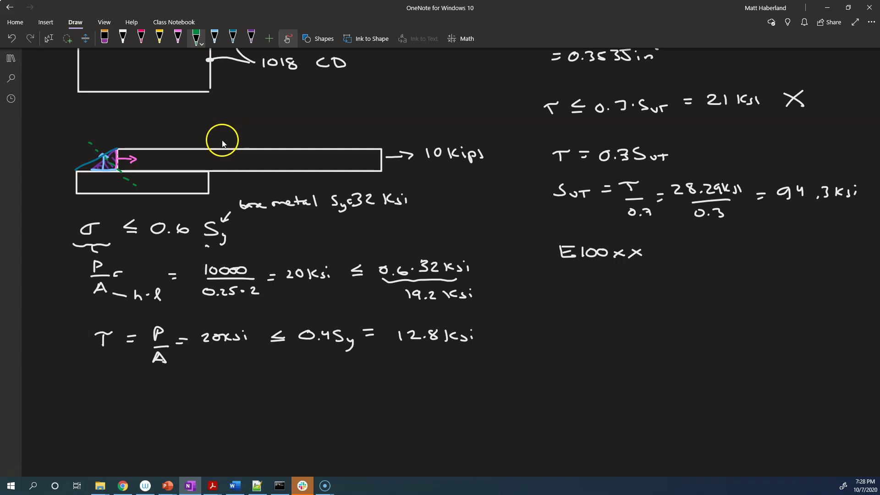
Draw a green dashed section cut through the plate with an arrow at the cut.
drag(220, 143, 223, 180)
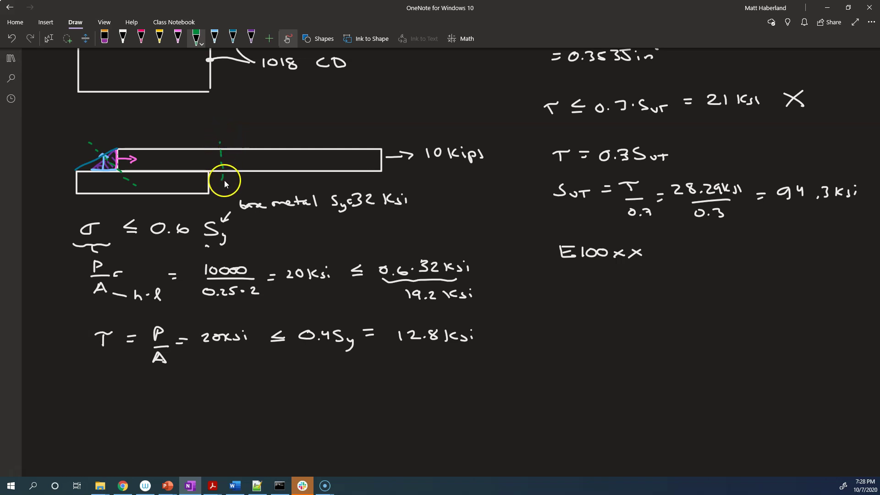
click(123, 38)
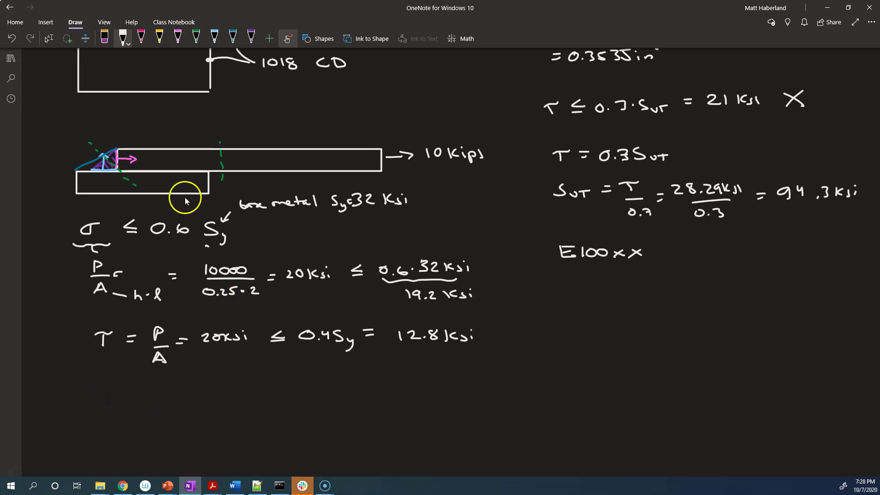
click(196, 38)
mouse_move(223, 159)
mouse_down()
mouse_move(244, 160)
mouse_move(238, 163)
mouse_up()
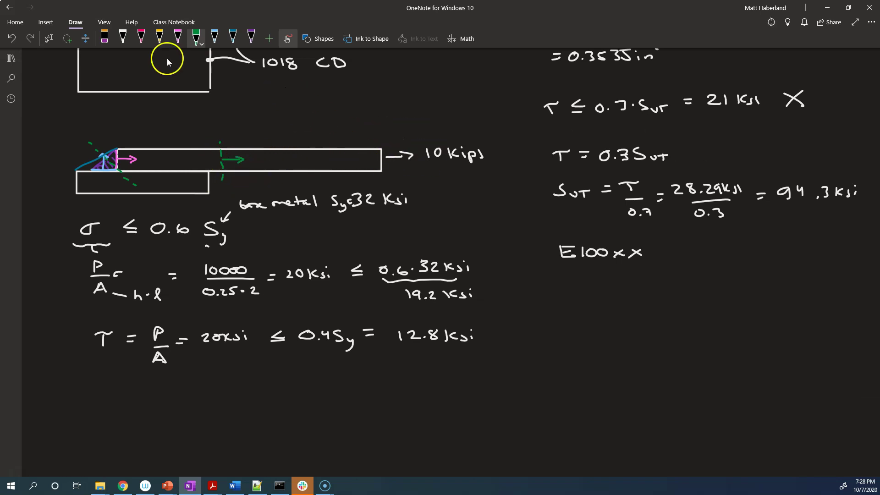
Write the tensile check σ = P/A = 20ksi ≤ 0.6Sy below the shear check.
click(123, 38)
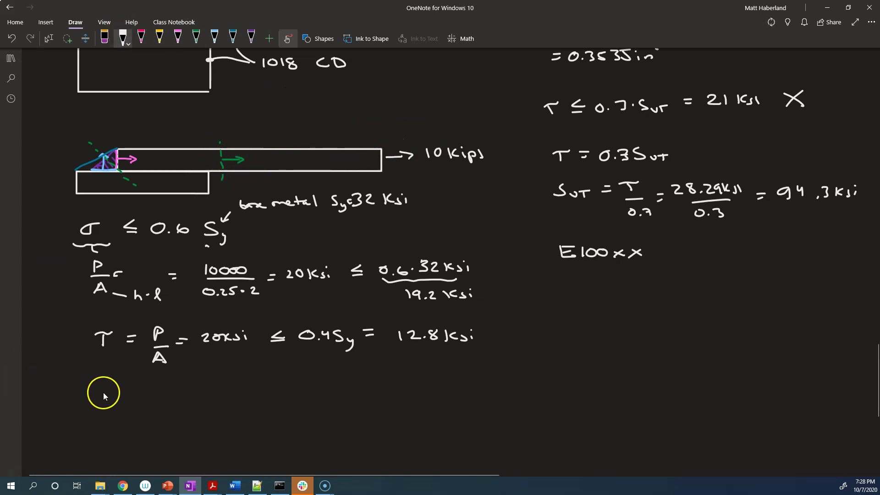
mouse_move(111, 390)
mouse_down()
mouse_move(159, 385)
mouse_move(163, 416)
mouse_up()
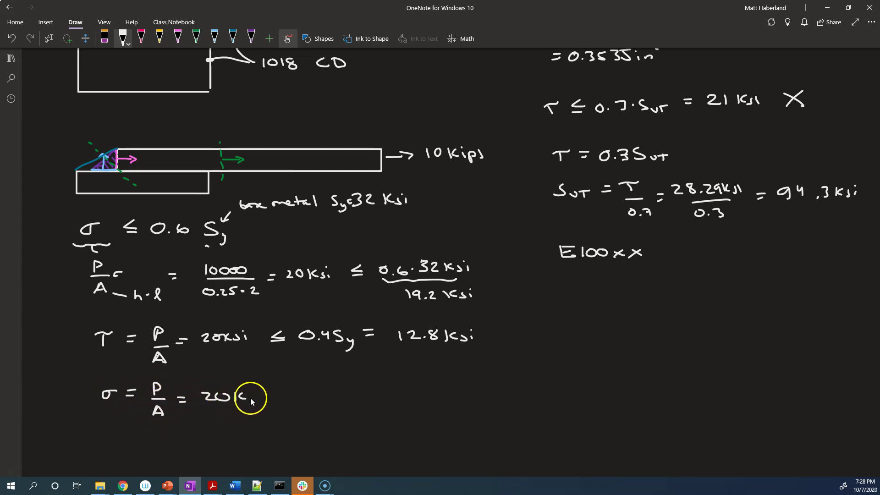
mouse_move(269, 395)
mouse_down()
mouse_move(300, 397)
mouse_move(290, 402)
mouse_move(301, 407)
mouse_move(377, 400)
mouse_up()
click(340, 398)
drag(384, 393, 377, 412)
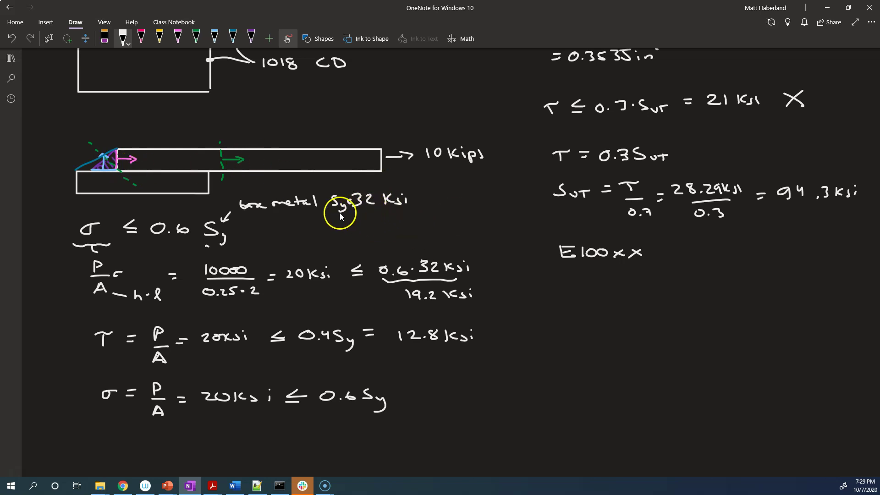
Look up the 54 kpsi yield strength for 1018 CD steel in the Acrobat table.
click(213, 485)
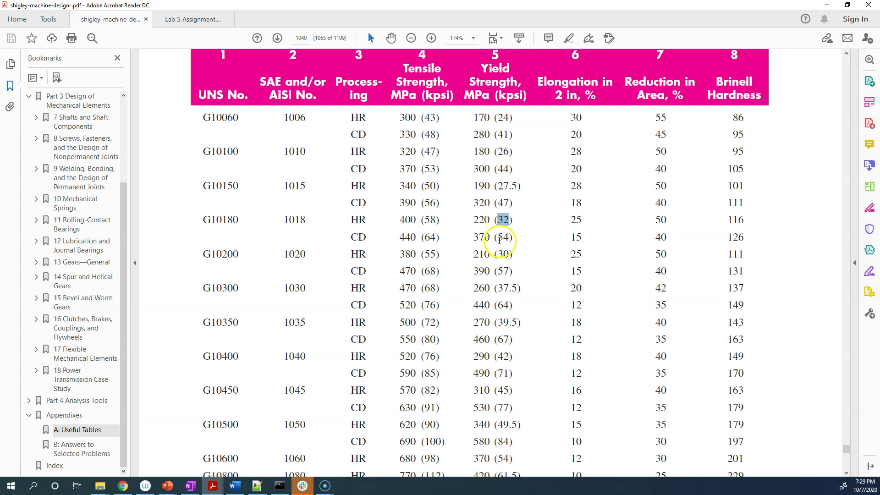
drag(499, 240, 512, 238)
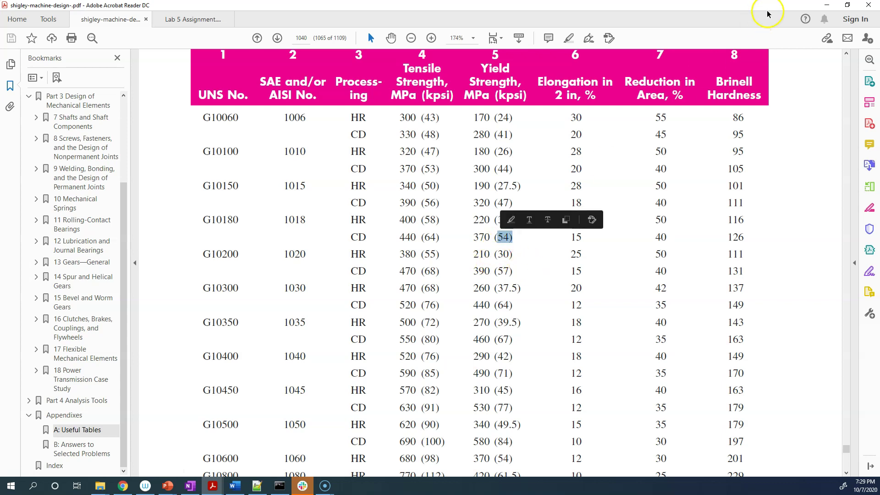
key(alt+Tab)
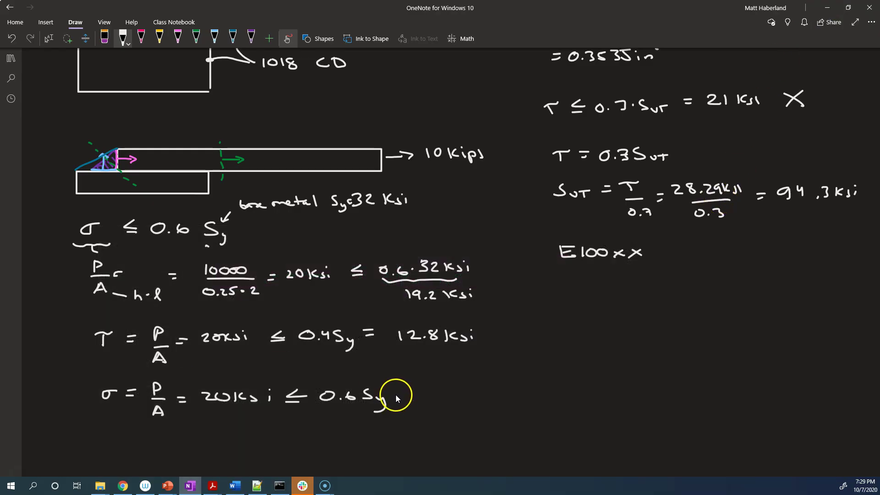